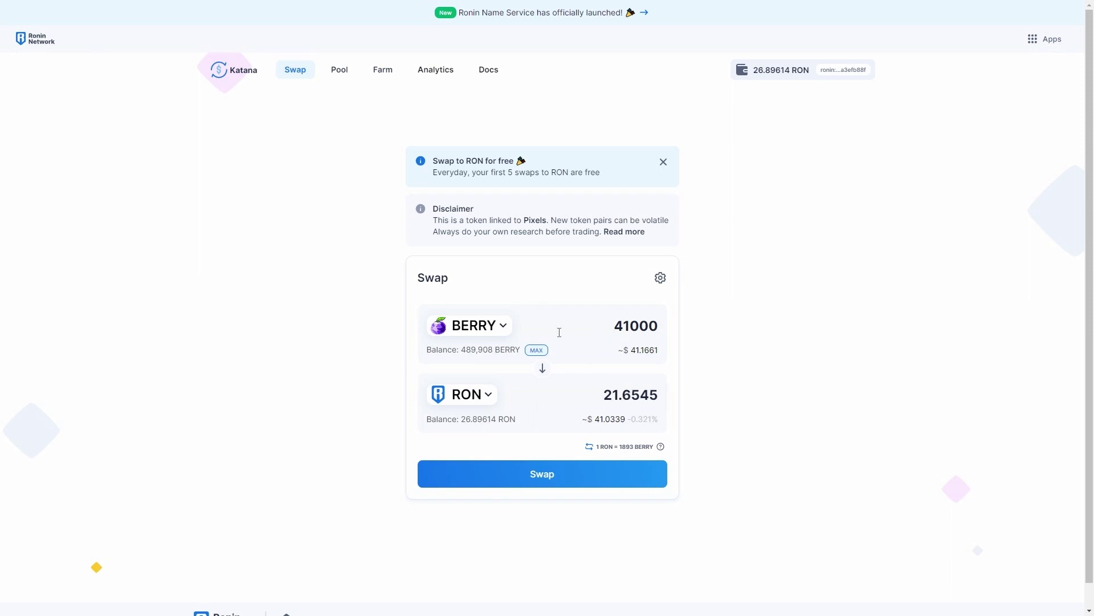
Step: Try BERRY swap amounts of 7000, 10000 and 12000 in place of the existing amount
{"action": "left_click_drag", "start_coordinate": [605, 325], "coordinate": [658, 326]}
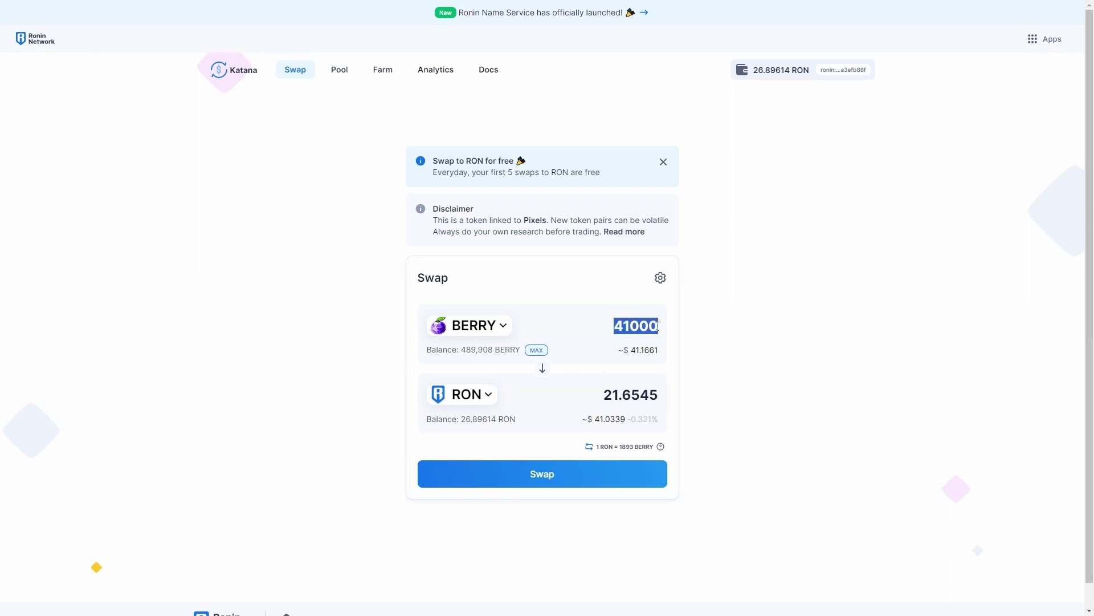
{"action": "type", "text": "7"}
{"action": "key", "text": "BackSpace"}
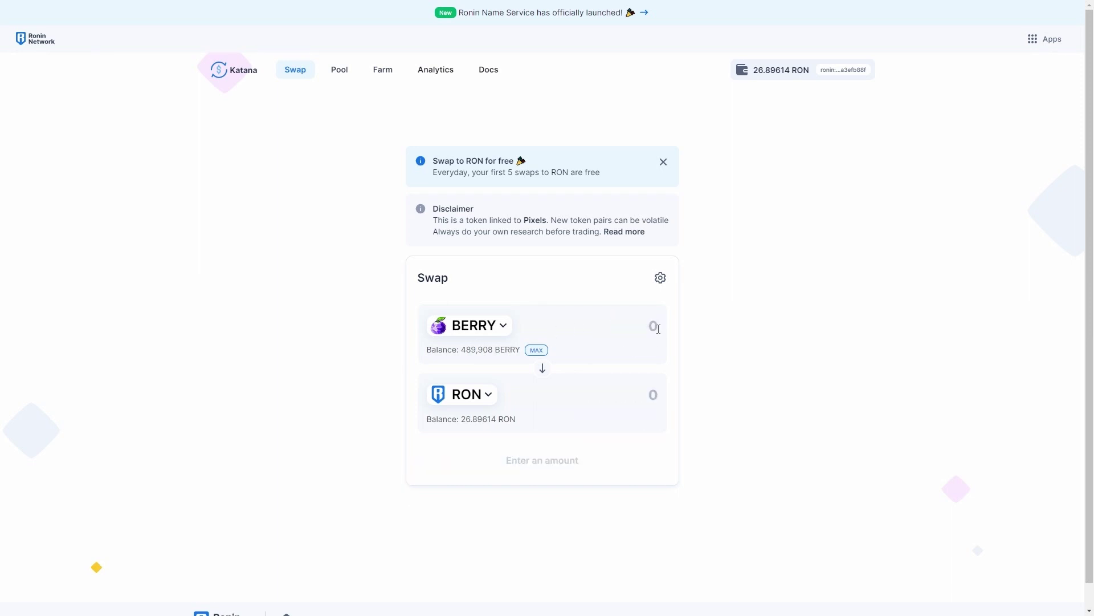
{"action": "type", "text": "7000"}
{"action": "key", "text": "BackSpace"}
{"action": "key", "text": "BackSpace"}
{"action": "key", "text": "BackSpace"}
{"action": "key", "text": "BackSpace"}
{"action": "type", "text": "1000"}
{"action": "type", "text": "0"}
{"action": "key", "text": "BackSpace"}
{"action": "key", "text": "BackSpace"}
{"action": "key", "text": "BackSpace"}
{"action": "key", "text": "BackSpace"}
{"action": "key", "text": "BackSpace"}
{"action": "type", "text": "12000"}
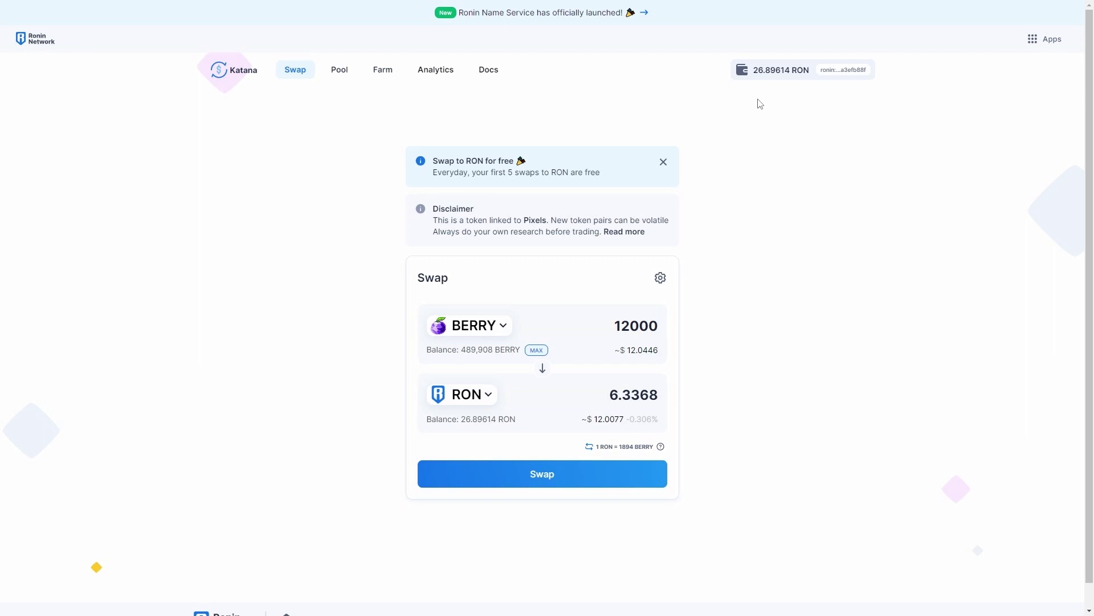
Step: Set the amount of BERRY to swap for RON to 13000
{"action": "key", "text": "BackSpace"}
{"action": "key", "text": "BackSpace"}
{"action": "key", "text": "BackSpace"}
{"action": "key", "text": "BackSpace"}
{"action": "key", "text": "BackSpace"}
{"action": "type", "text": "13000"}
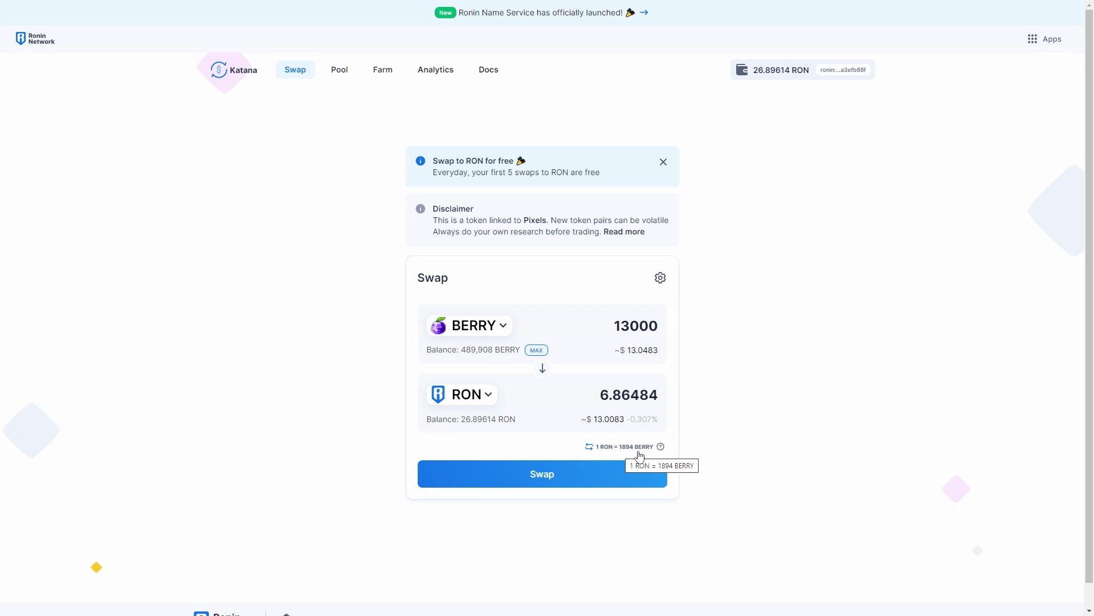
Step: Submit the swap of 13000 BERRY for RON and approve it in the Ronin wallet as a free transaction
{"action": "left_click", "coordinate": [558, 475]}
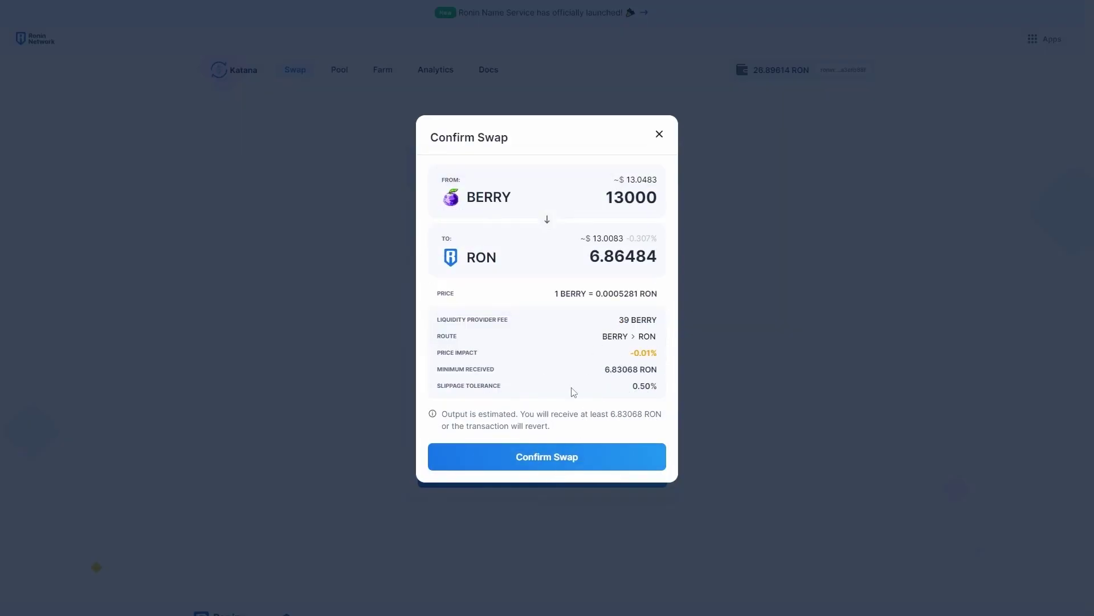
{"action": "left_click", "coordinate": [558, 460]}
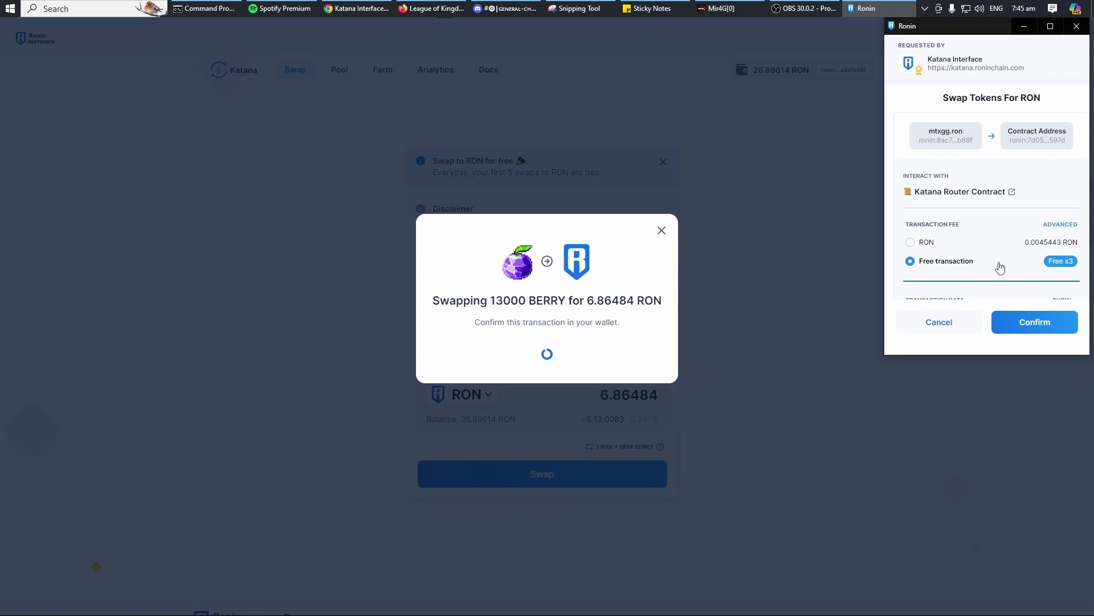
{"action": "left_click", "coordinate": [1028, 324]}
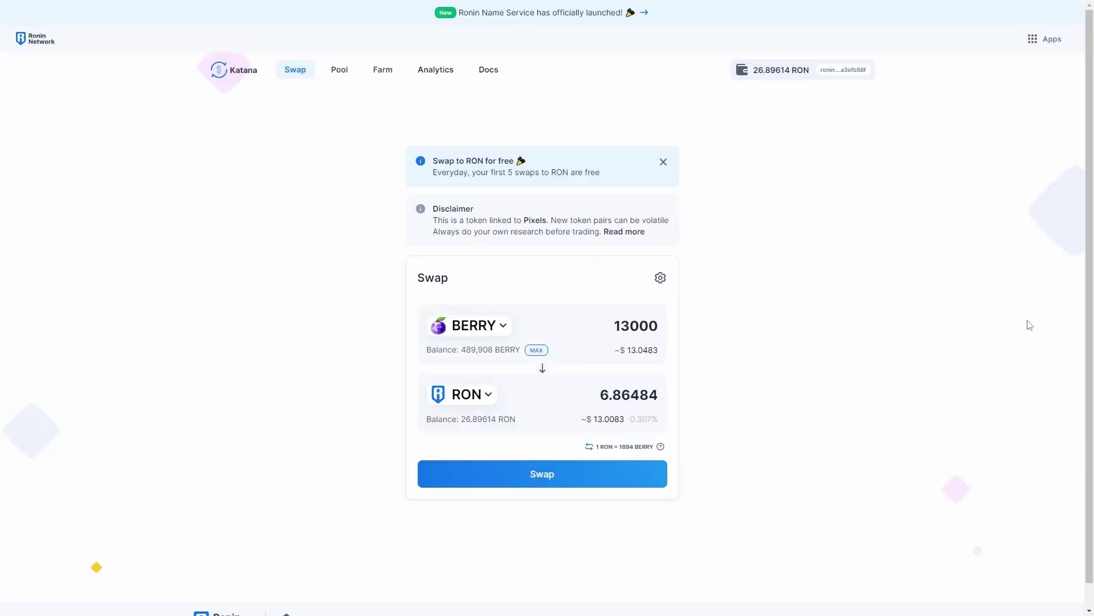
Step: Resubmit the 13000 BERRY swap, approve it in the wallet as a free transaction, and dismiss the outcome dialog
{"action": "left_click", "coordinate": [586, 474]}
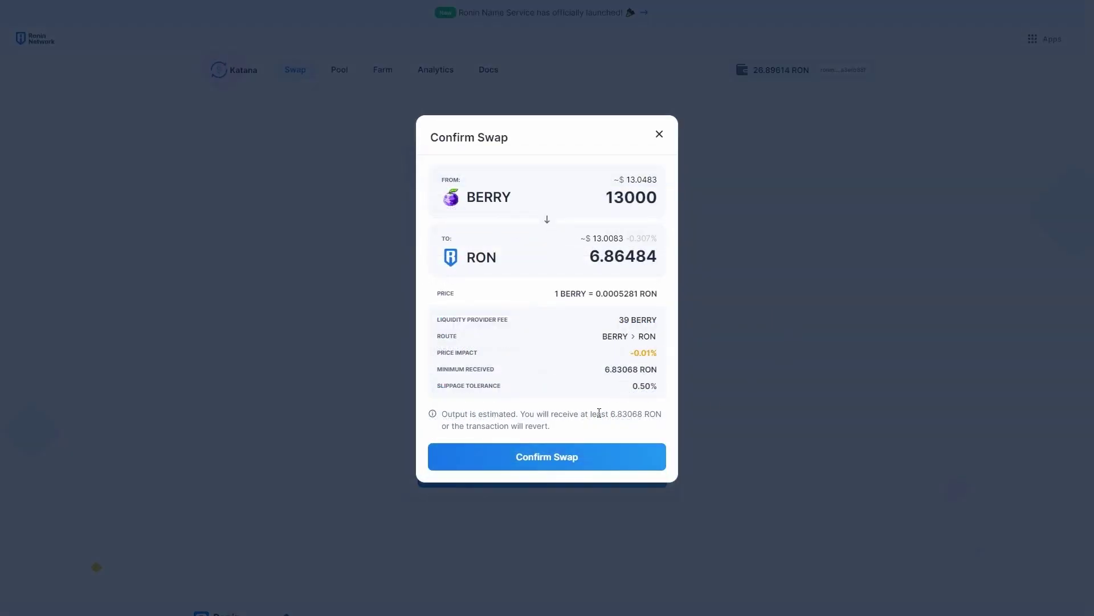
{"action": "left_click", "coordinate": [583, 454]}
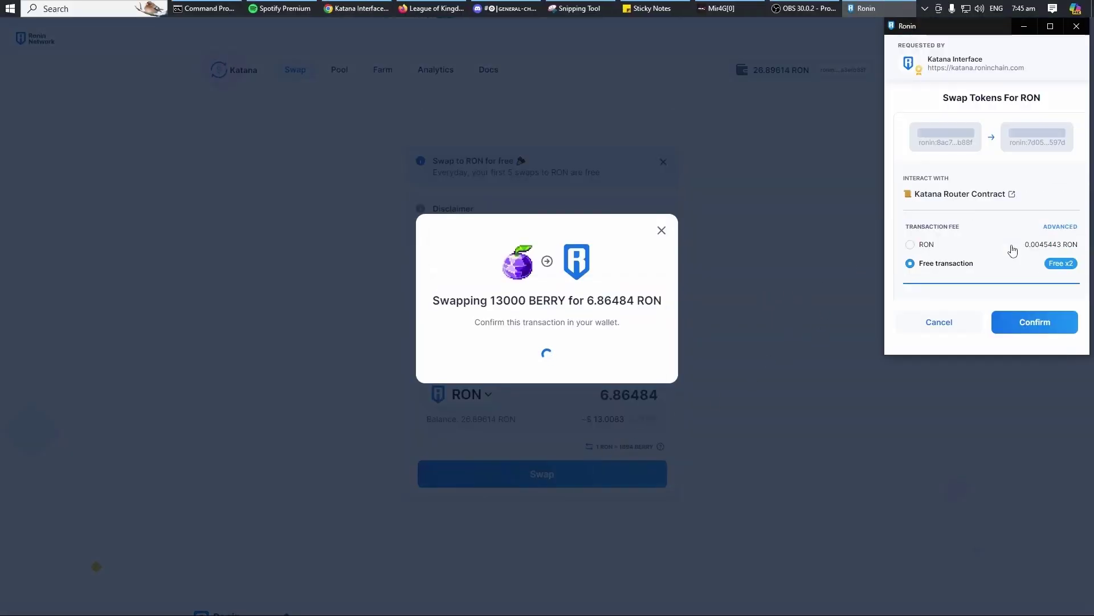
{"action": "left_click", "coordinate": [1036, 327]}
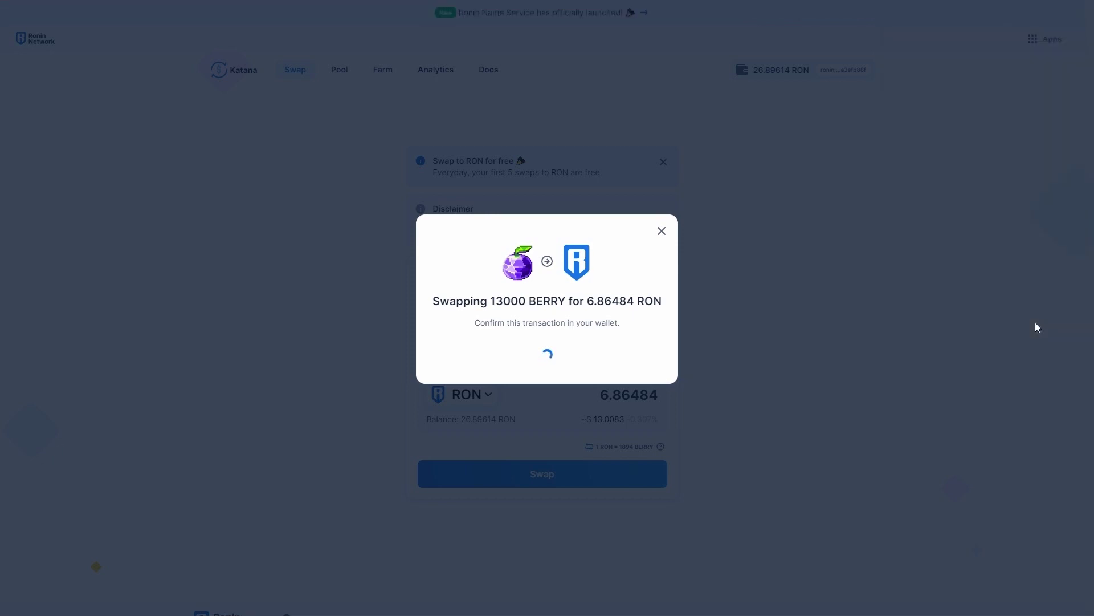
{"action": "left_click", "coordinate": [556, 378]}
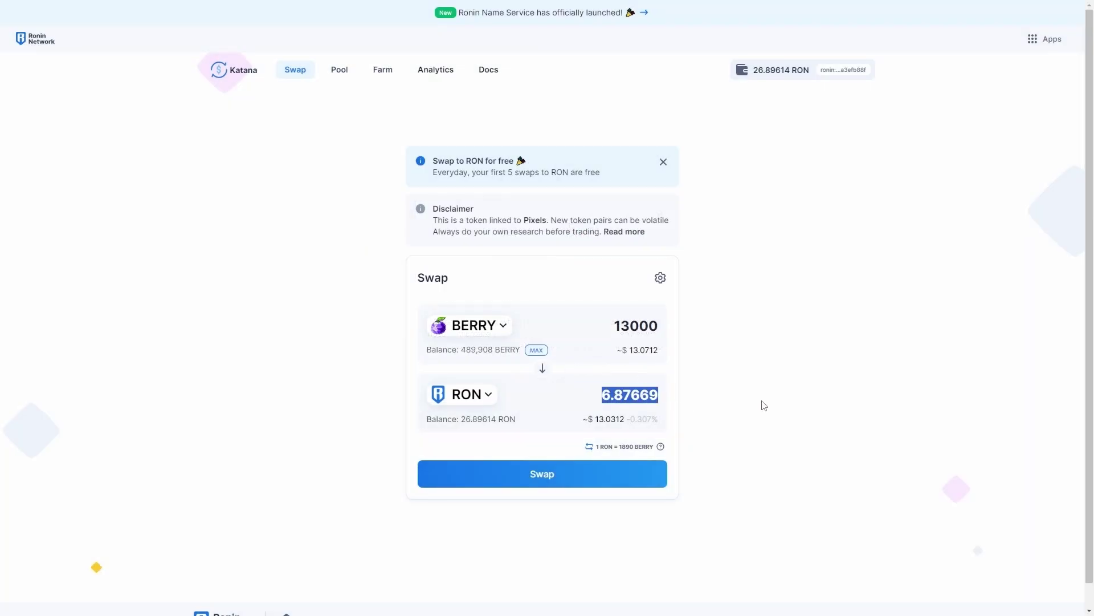
Step: Try the 13000 BERRY swap again at the 6.87669 RON quote using the free transaction fee option
{"action": "scroll", "coordinate": [756, 414], "scroll_direction": "down", "scroll_amount": 1}
{"action": "scroll", "coordinate": [756, 413], "scroll_direction": "down", "scroll_amount": 1}
{"action": "left_click", "coordinate": [560, 454]}
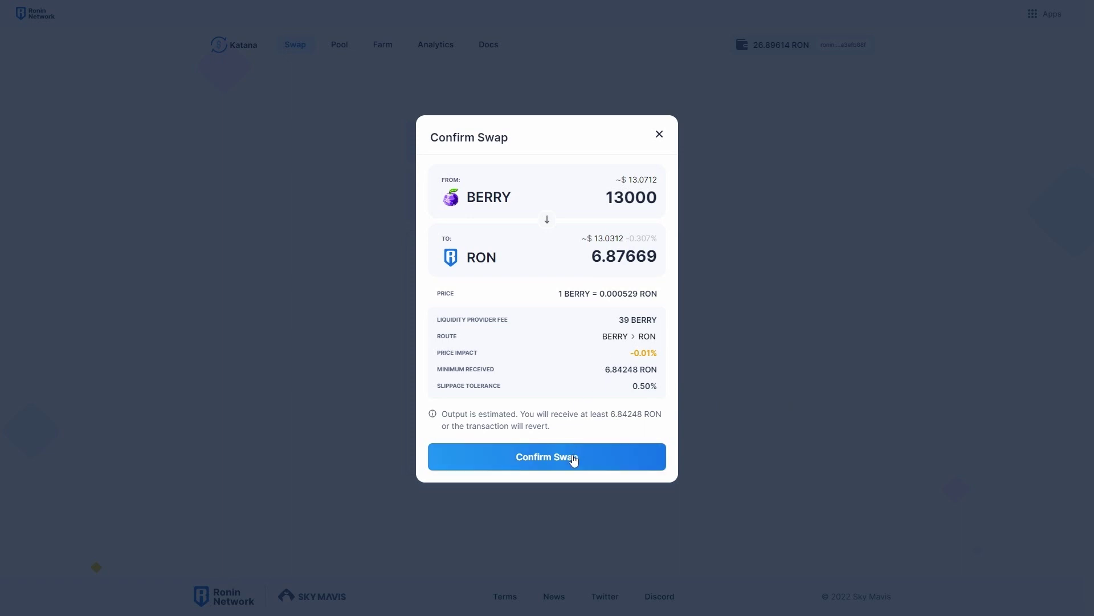
{"action": "left_click", "coordinate": [574, 459]}
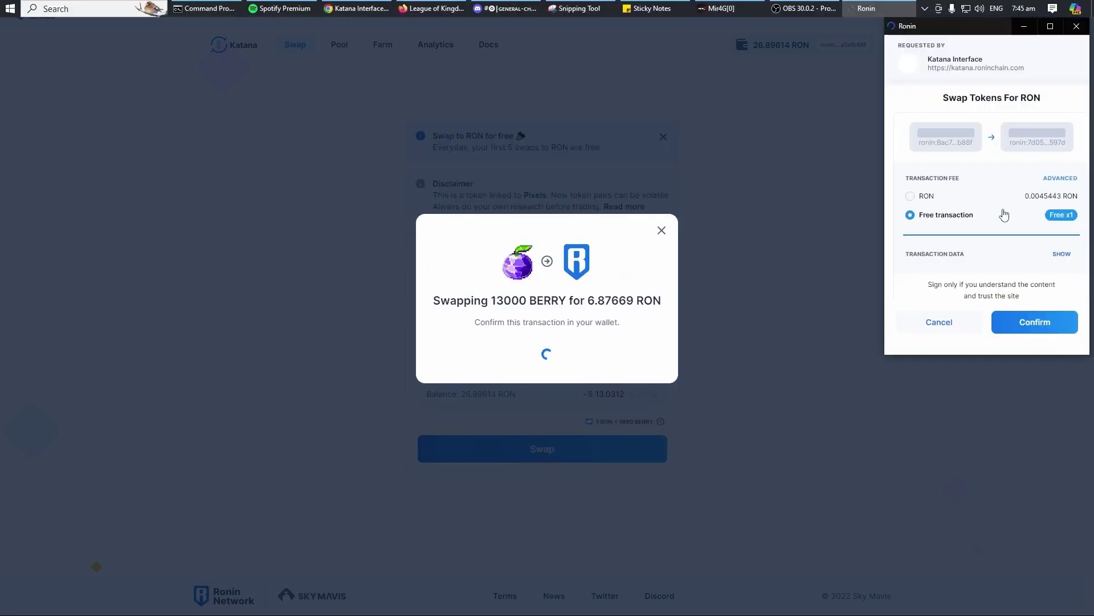
{"action": "scroll", "coordinate": [1005, 213], "scroll_direction": "down", "scroll_amount": 1}
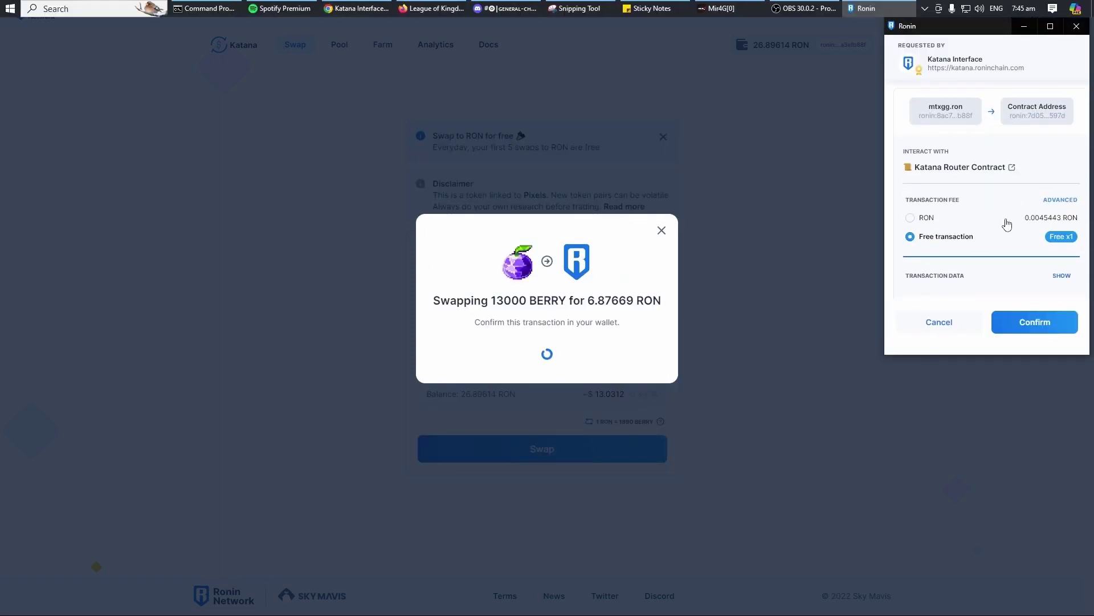
{"action": "left_click", "coordinate": [1023, 308]}
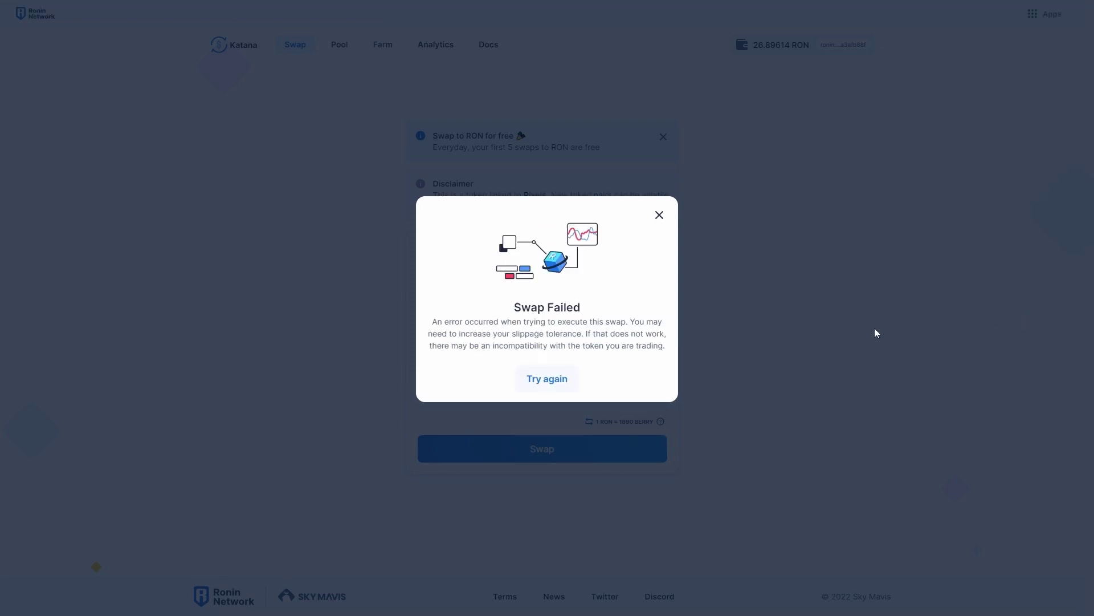
{"action": "left_click", "coordinate": [565, 382]}
Step: Submit the 13000 BERRY swap once more and approve it in the wallet with the transaction fee paid in RON
{"action": "left_click", "coordinate": [581, 449]}
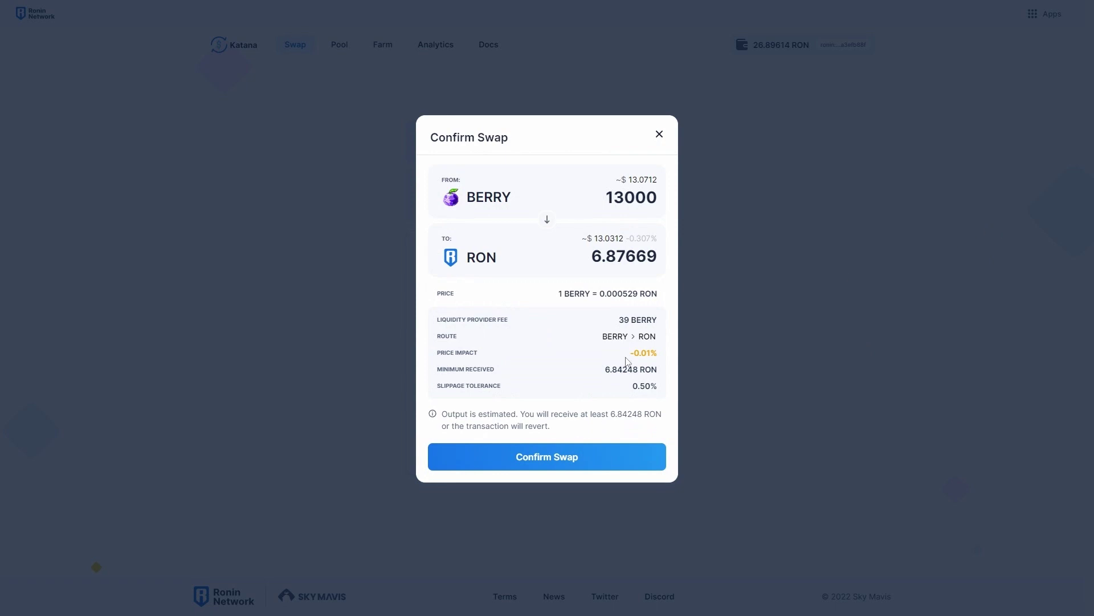
{"action": "left_click", "coordinate": [571, 456]}
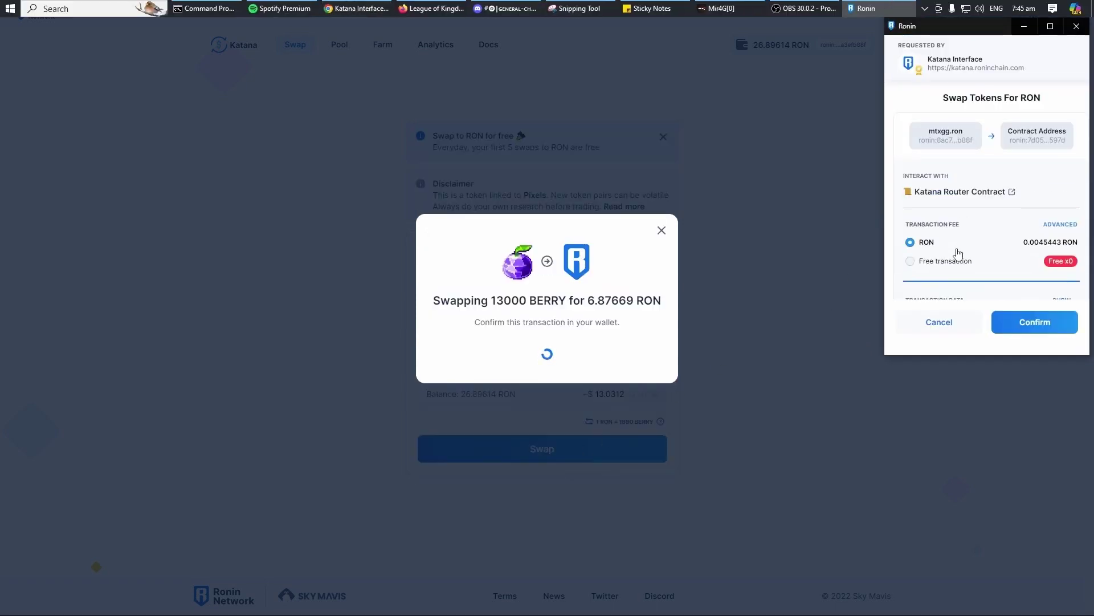
{"action": "left_click", "coordinate": [1020, 322]}
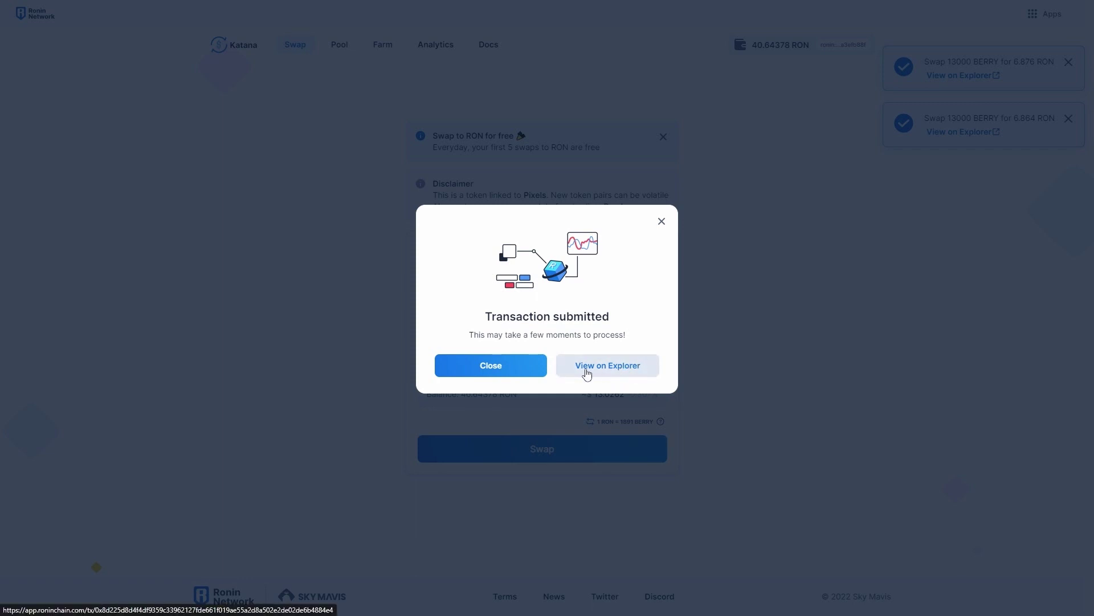
Step: Close the submitted transaction dialog and dismiss both swap notifications
{"action": "left_click", "coordinate": [495, 368]}
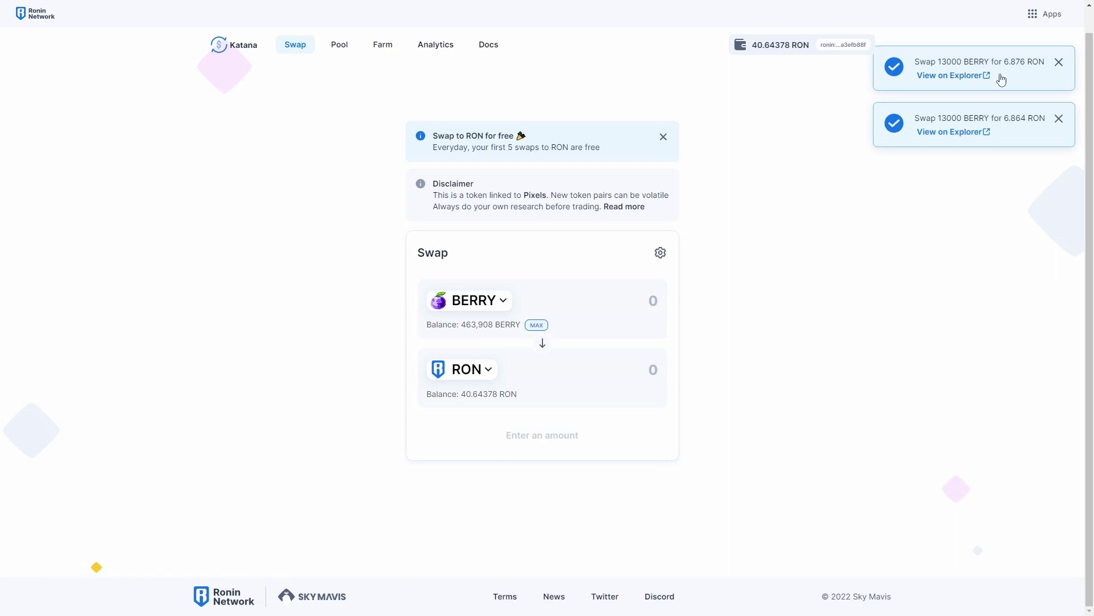
{"action": "left_click", "coordinate": [1060, 67]}
{"action": "left_click", "coordinate": [1060, 66]}
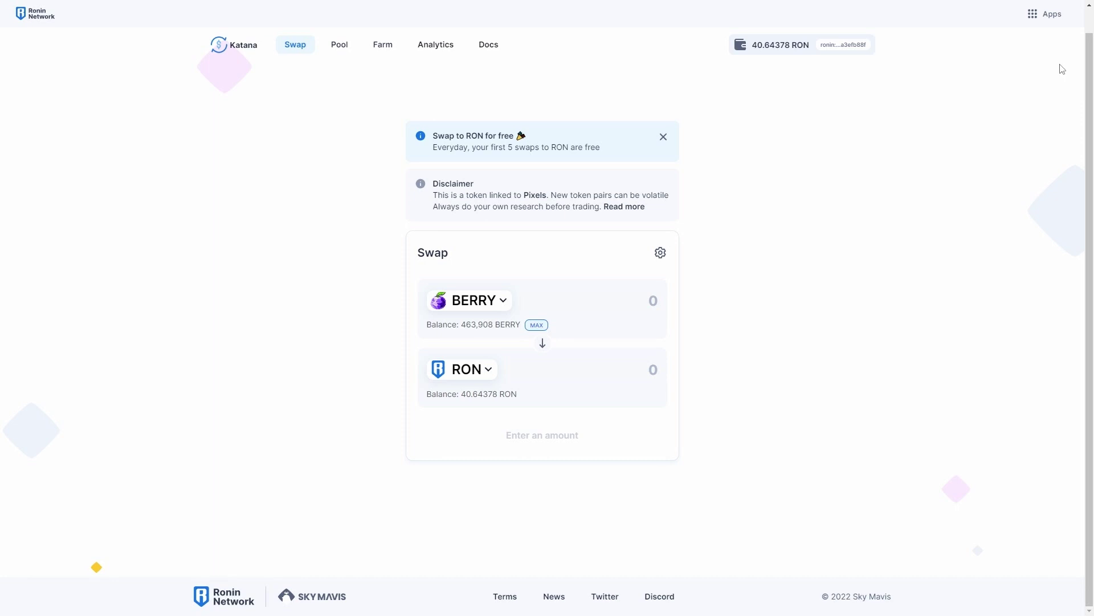